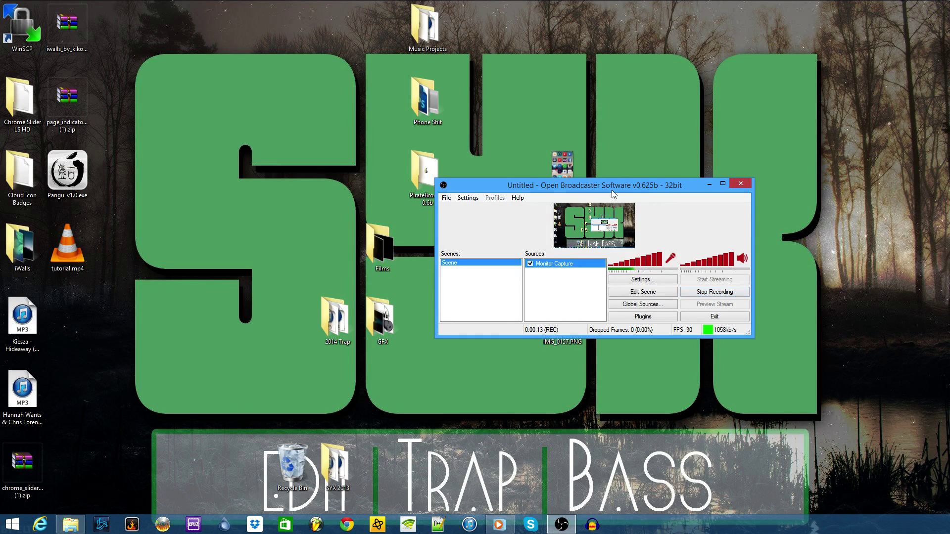
Step: Move the OBS window to the top-left corner to uncover the phone screenshot files
{"action": "left_click_drag", "start_coordinate": [618, 185], "coordinate": [362, 32]}
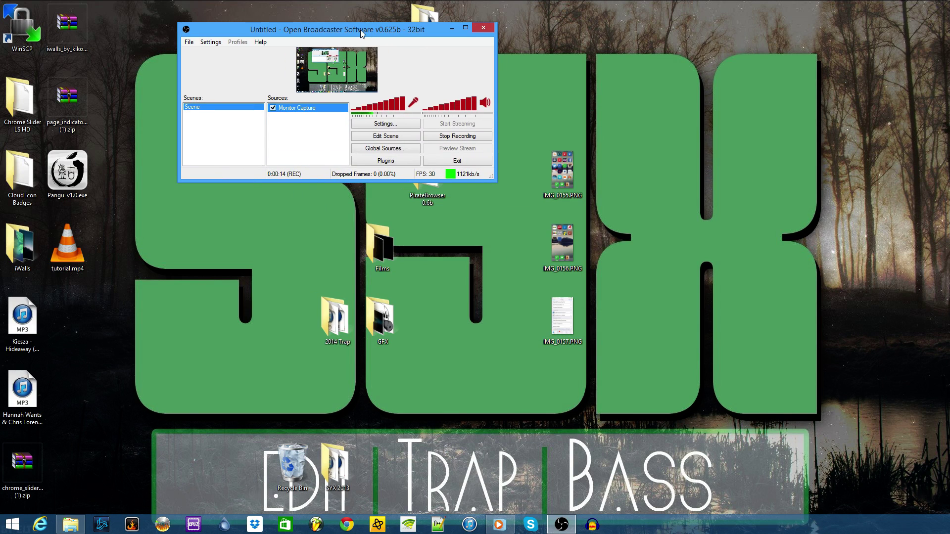
{"action": "double_click", "coordinate": [561, 174]}
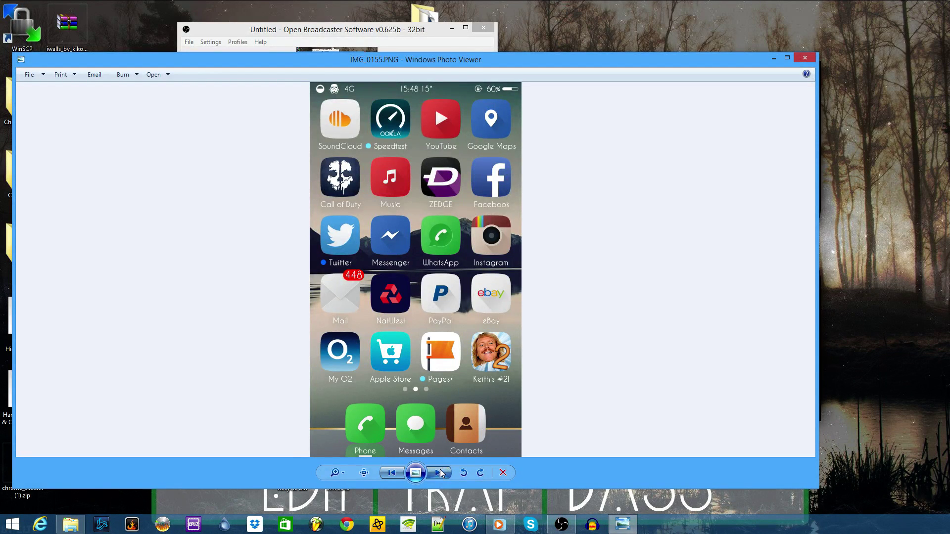
{"action": "left_click", "coordinate": [441, 474]}
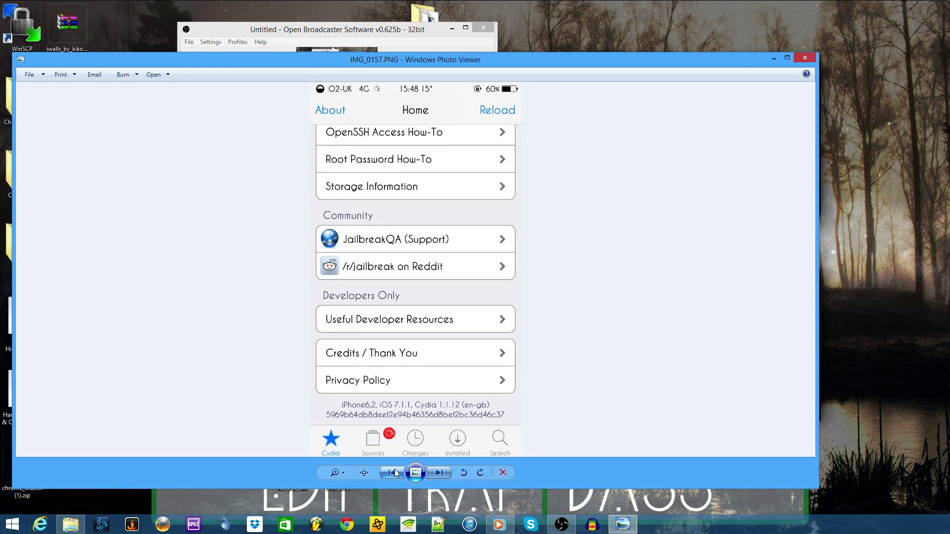
{"action": "left_click", "coordinate": [392, 474]}
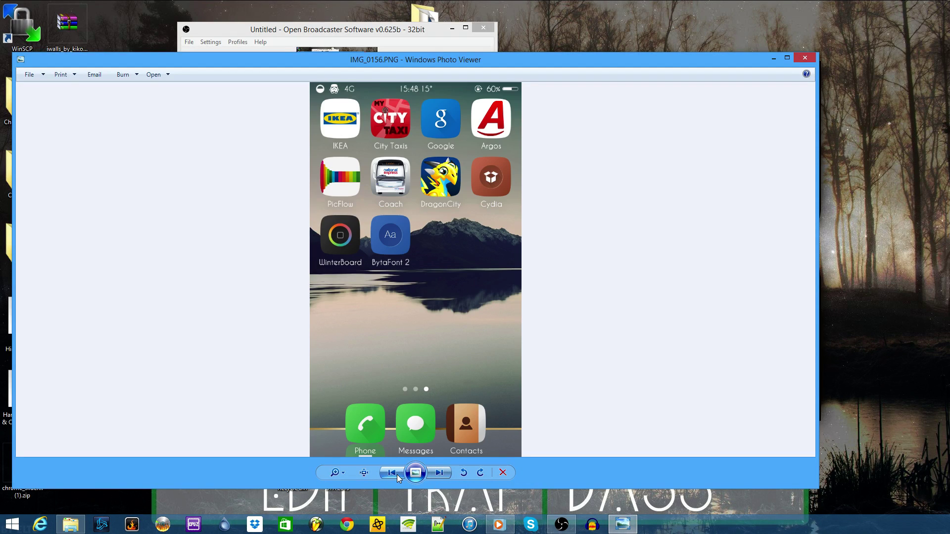
{"action": "left_click", "coordinate": [395, 475]}
{"action": "left_click", "coordinate": [442, 474]}
{"action": "left_click", "coordinate": [805, 59]}
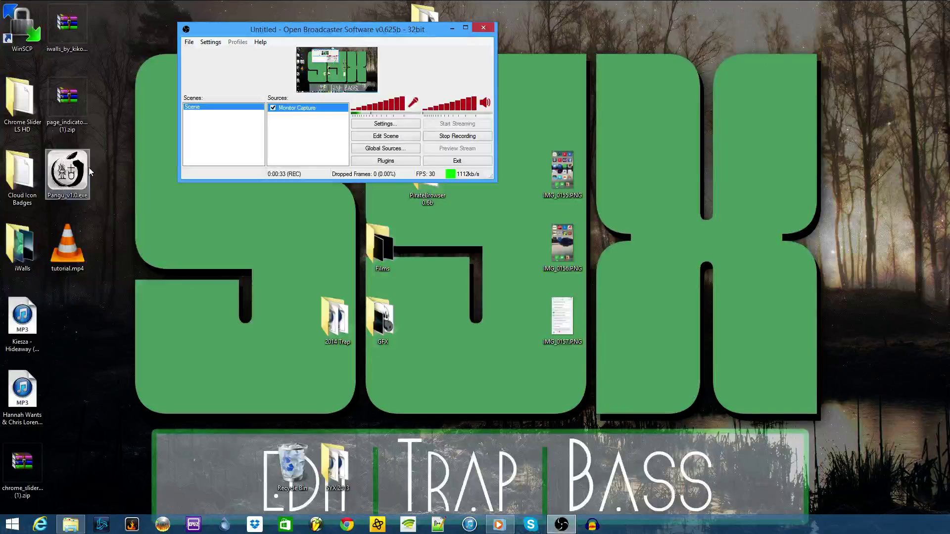
Step: Launch Pangu_v1.0.exe from the desktop to open the iOS 7.1 jailbreak window
{"action": "double_click", "coordinate": [73, 177]}
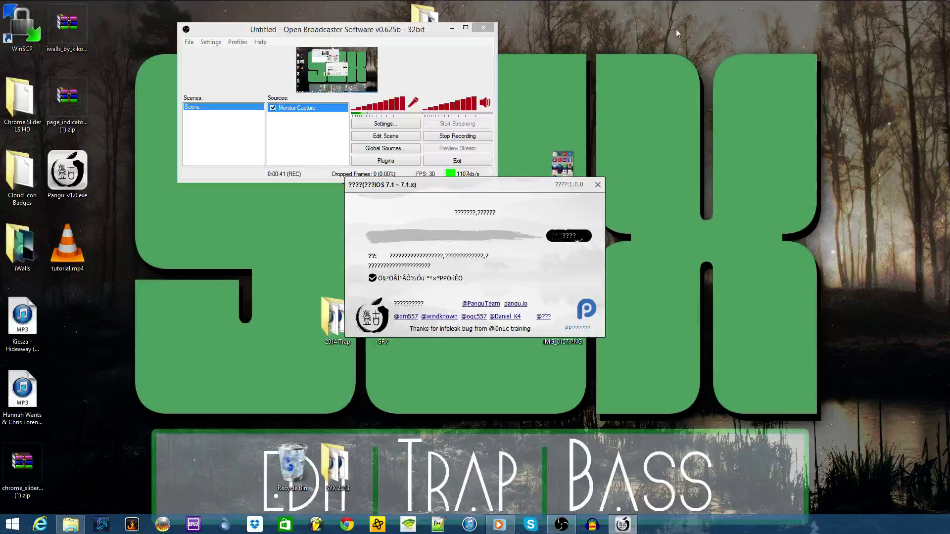
Step: Untick the checkbox for the Pangu tool's only option
{"action": "left_click", "coordinate": [373, 277]}
{"action": "left_click", "coordinate": [66, 170]}
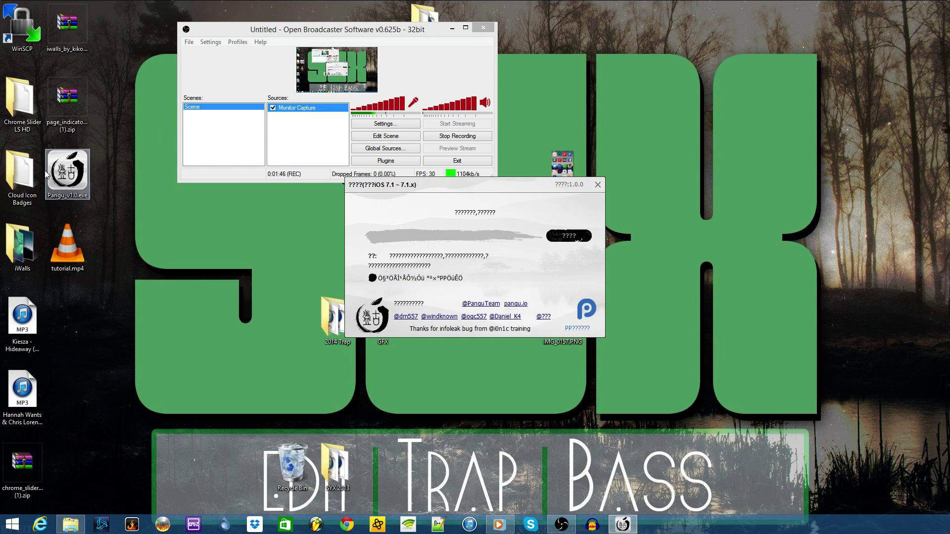